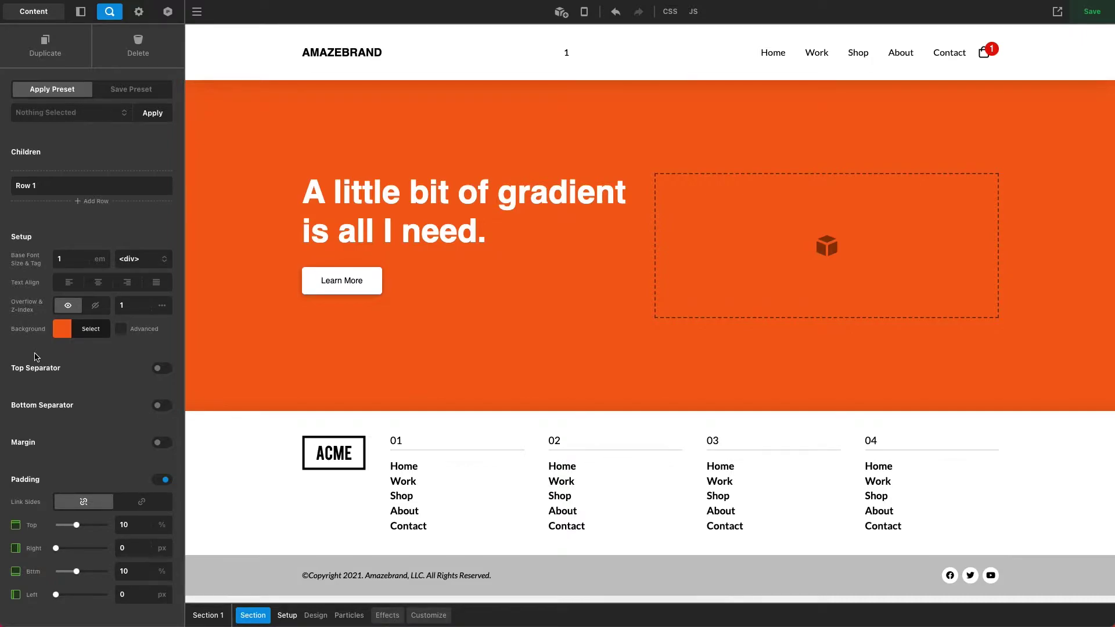
# - In CSS Gradient, make the end stop orange #fd782d and set the angle to 270°
pyautogui.click(61, 328)
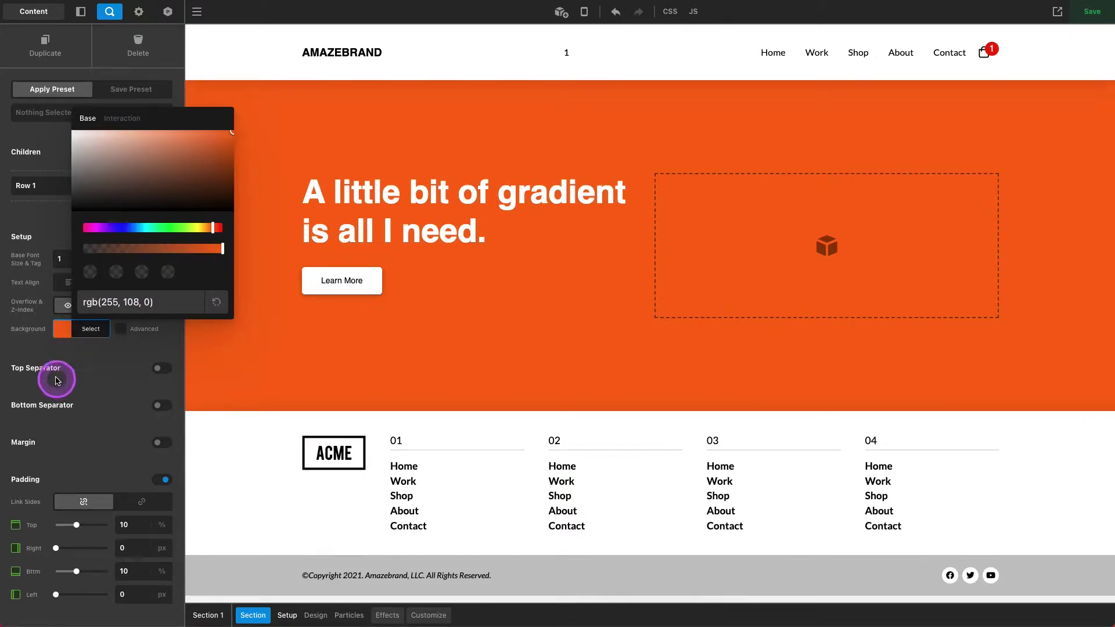
pyautogui.click(51, 347)
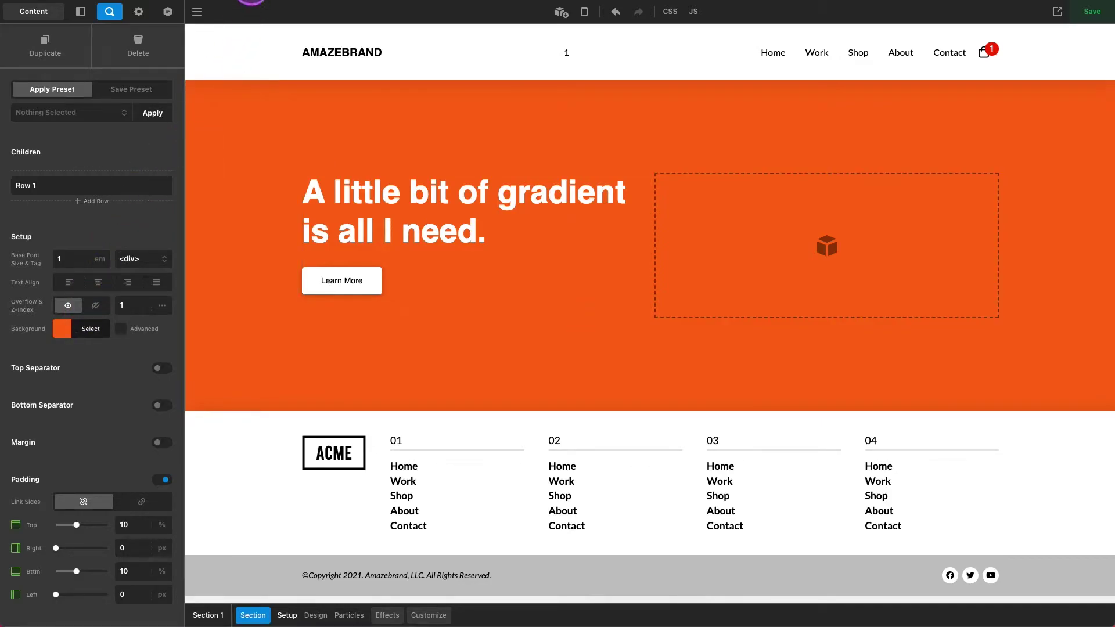
pyautogui.click(251, 4)
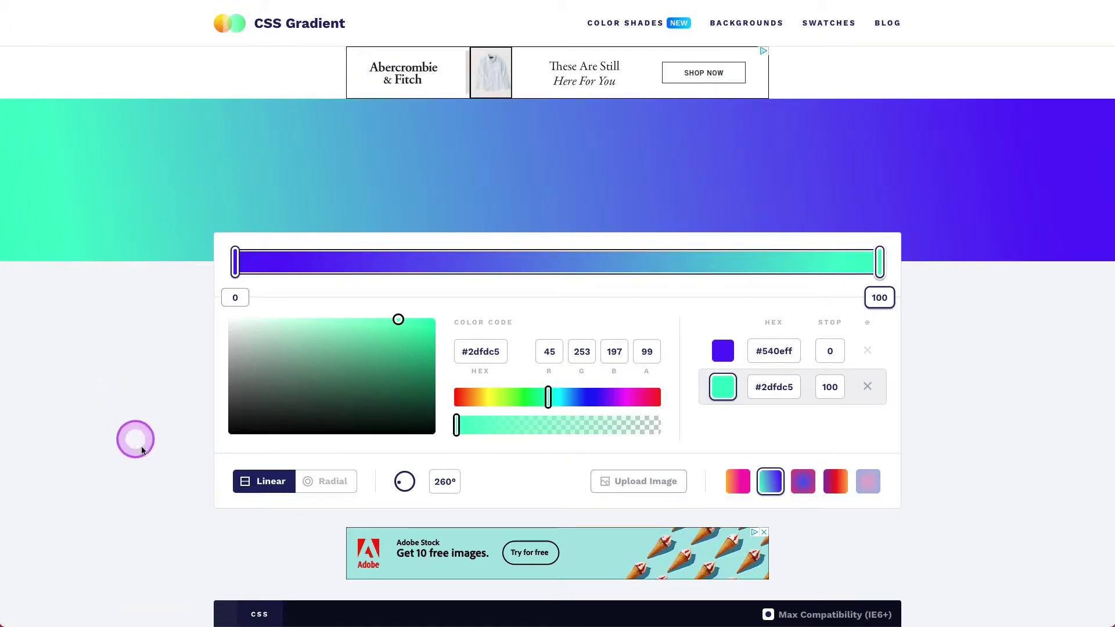
pyautogui.moveTo(471, 405)
pyautogui.mouseDown()
pyautogui.moveTo(456, 402)
pyautogui.moveTo(466, 406)
pyautogui.mouseUp()
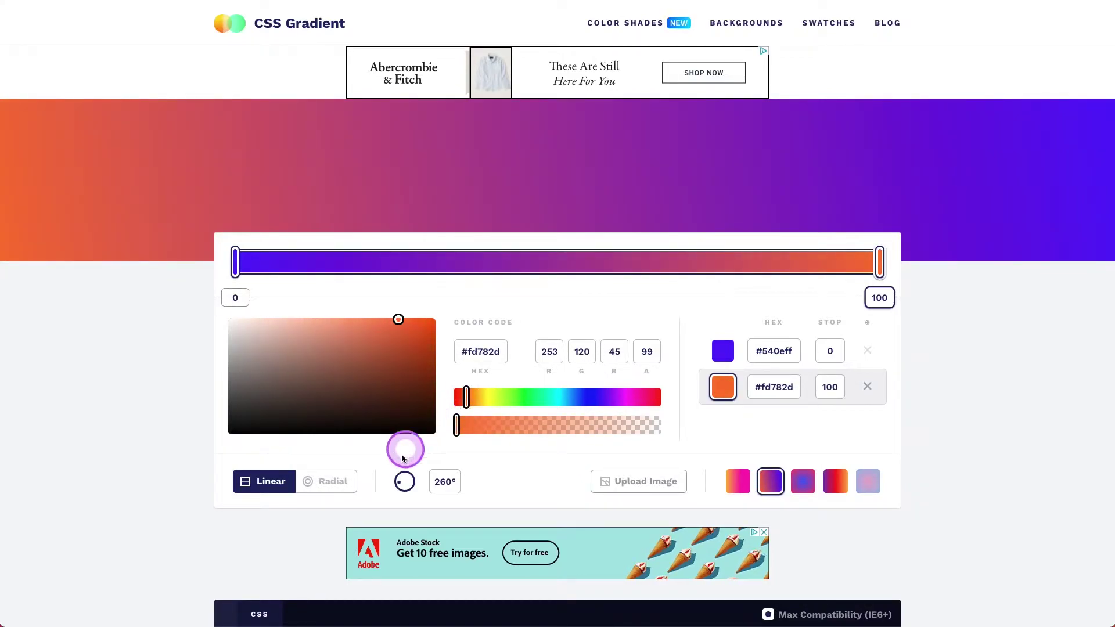
pyautogui.moveTo(401, 483)
pyautogui.mouseDown()
pyautogui.moveTo(423, 468)
pyautogui.moveTo(399, 482)
pyautogui.mouseUp()
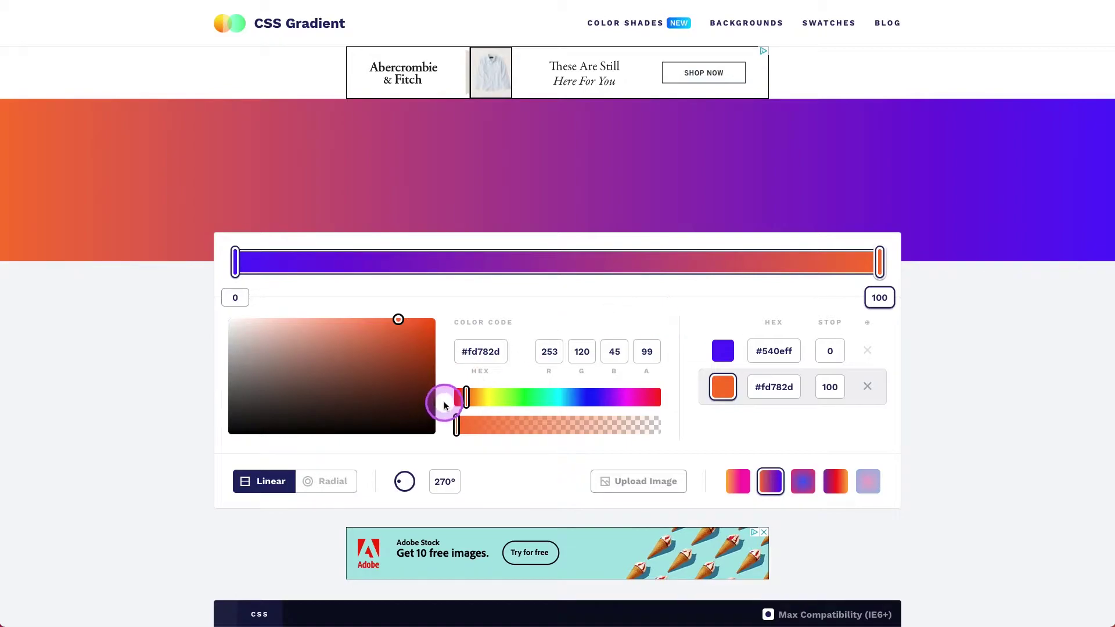
# - Make the start stop green #11ff0e and copy the generated gradient CSS
pyautogui.click(237, 272)
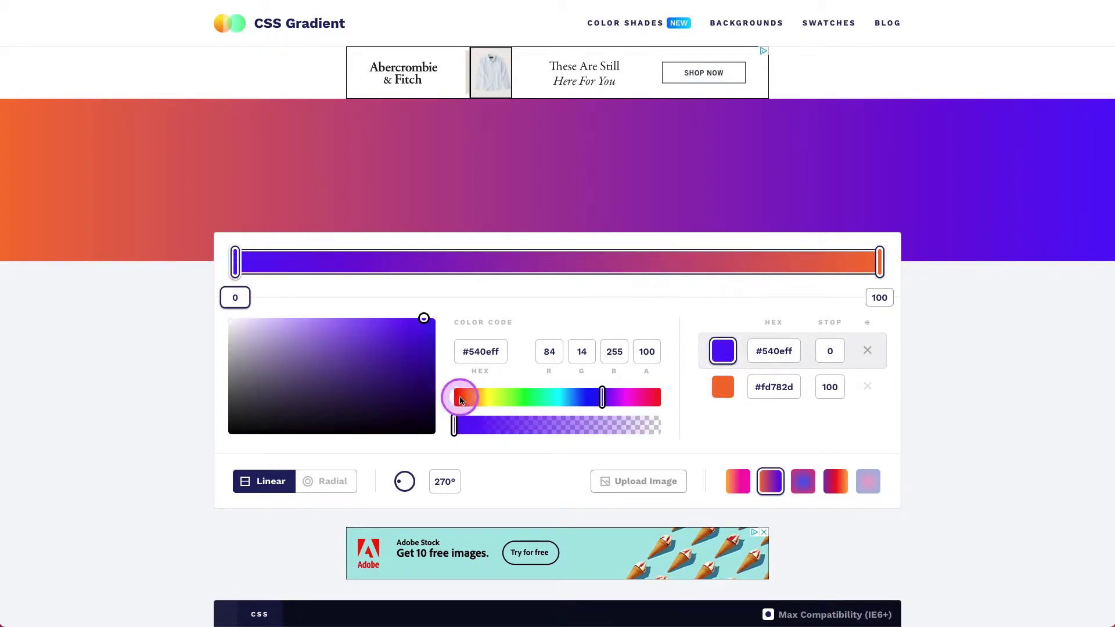
pyautogui.moveTo(477, 400); pyautogui.dragTo(522, 397)
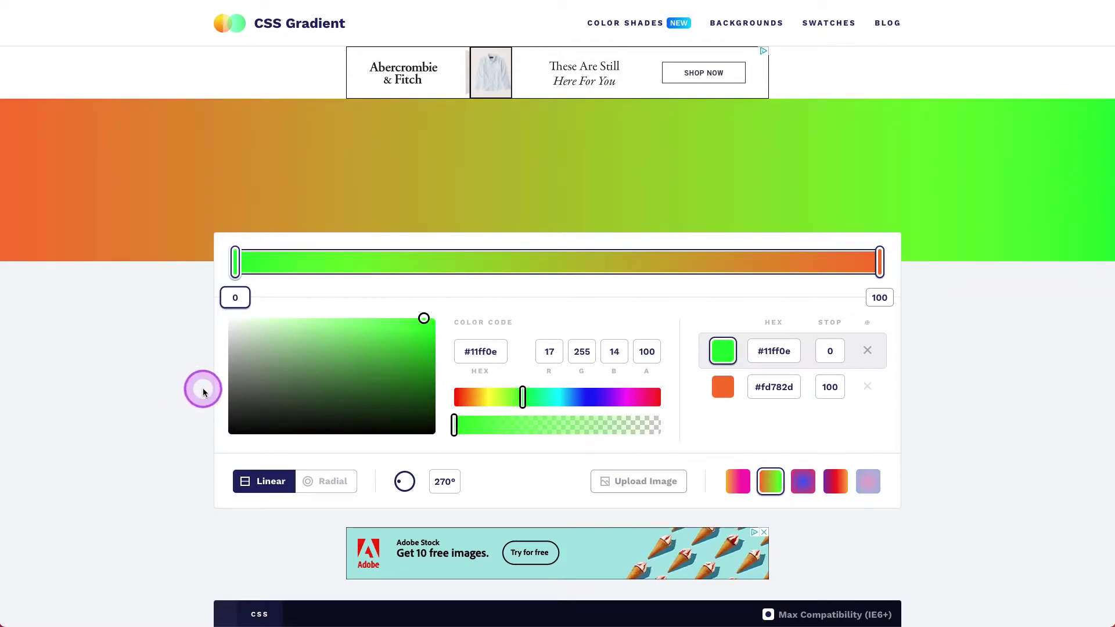
pyautogui.scroll(-1, 202, 387)
pyautogui.scroll(-4, 201, 388)
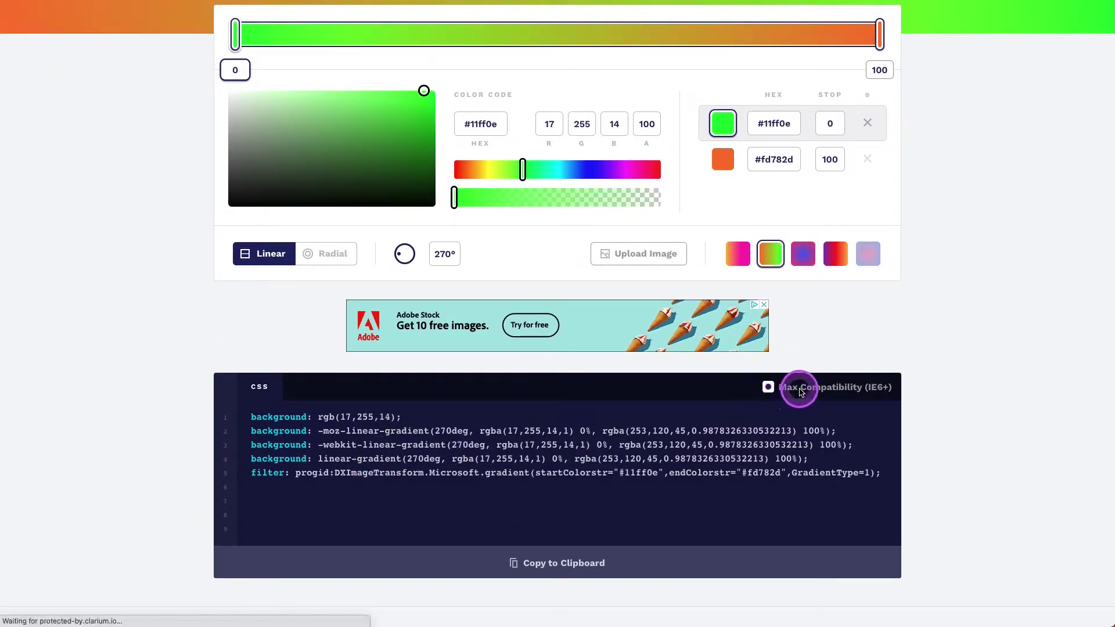
pyautogui.click(551, 565)
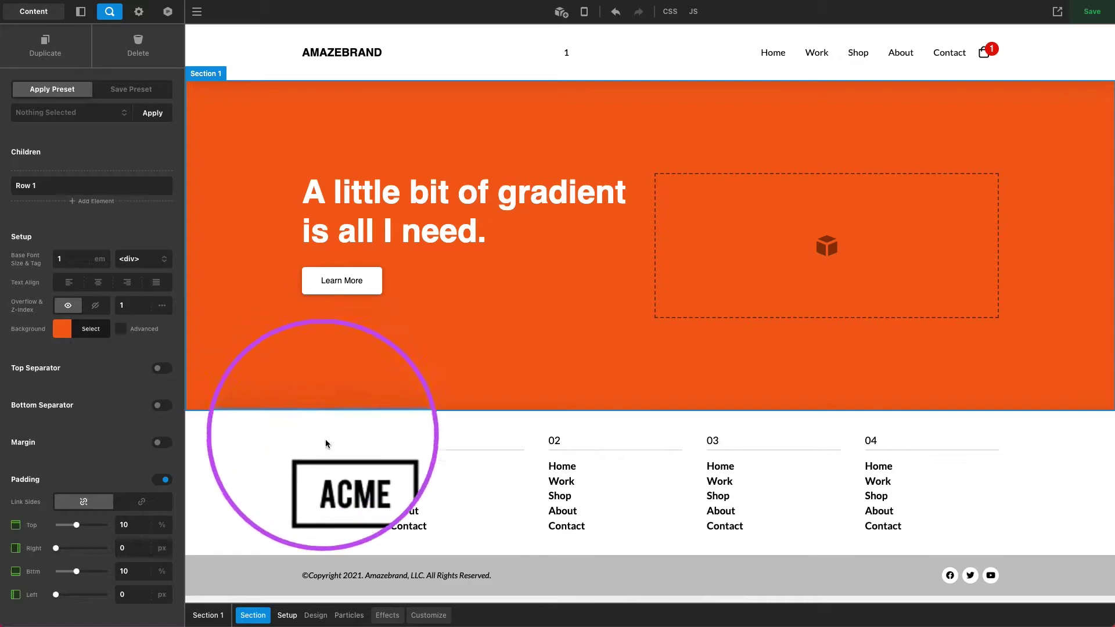
# - Add a $el { } rule with the pasted gradient CSS to the hero's Element CSS
pyautogui.click(429, 616)
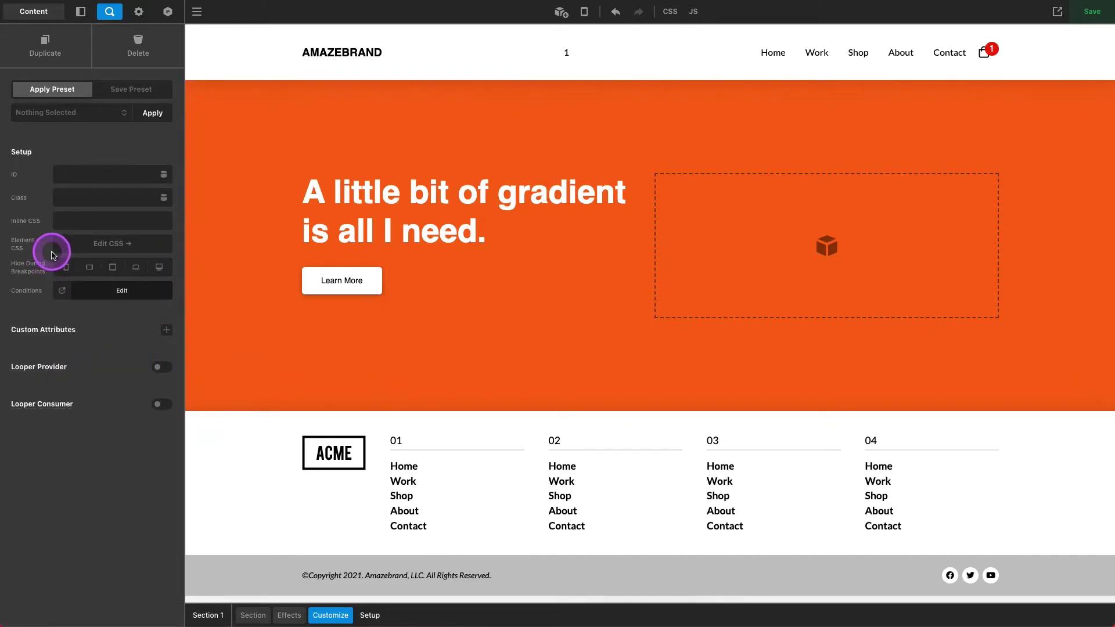
pyautogui.click(98, 244)
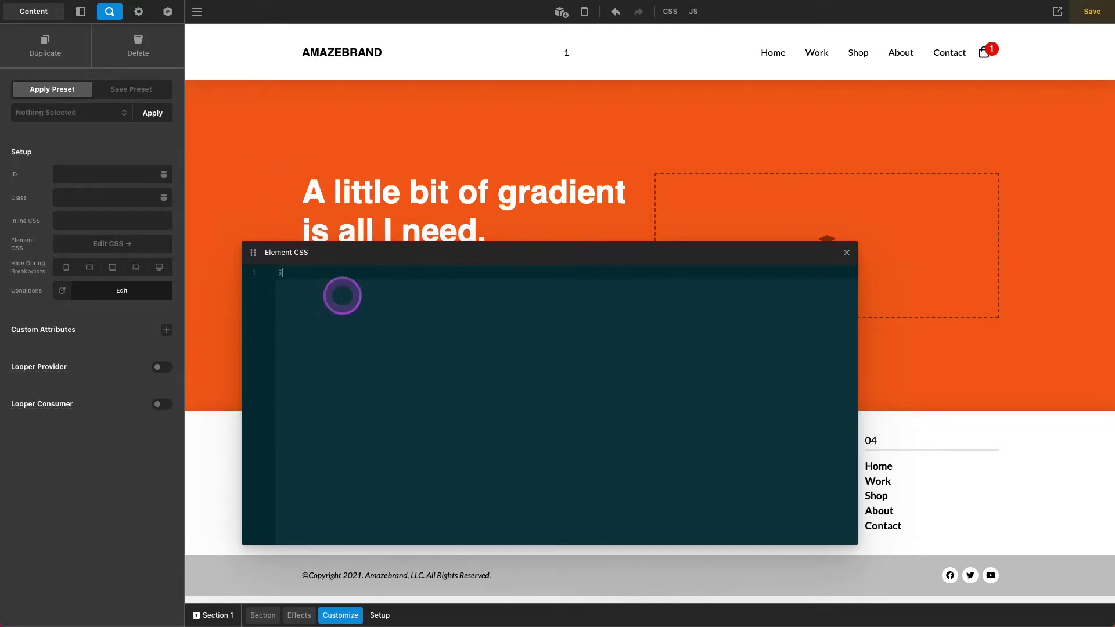
pyautogui.write('$el')
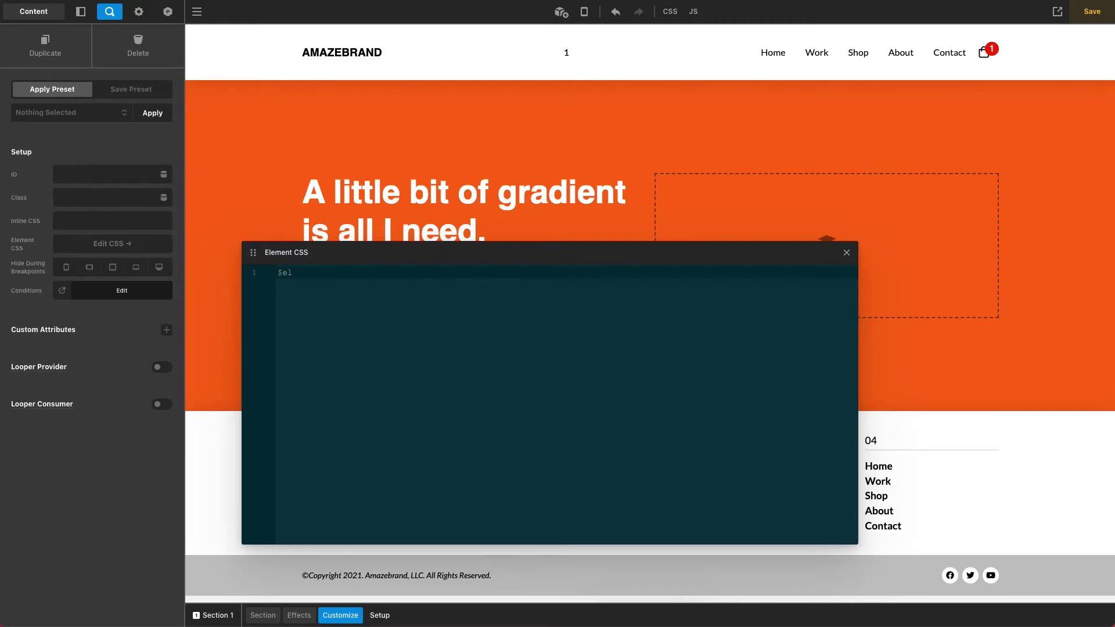
pyautogui.click(342, 295)
pyautogui.write('{')
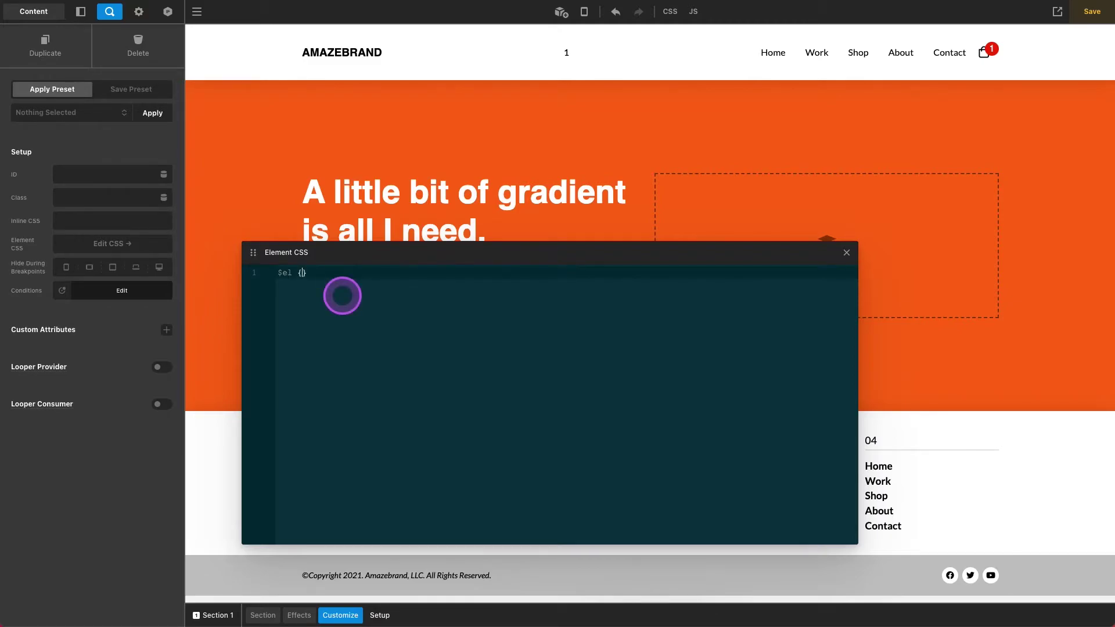
pyautogui.click(296, 275)
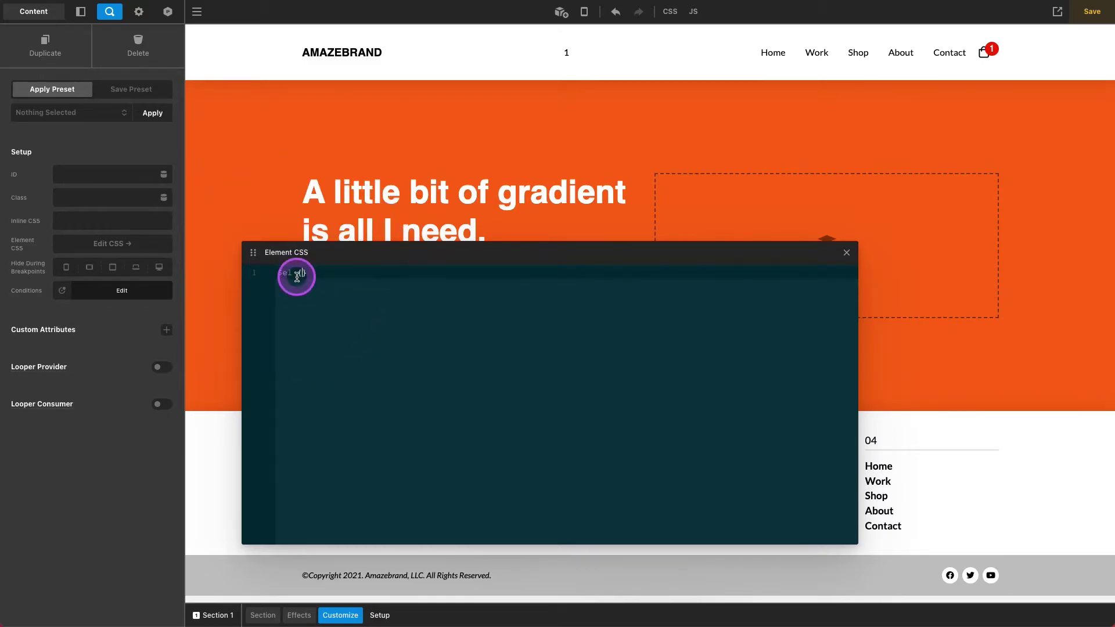
pyautogui.press('Return')
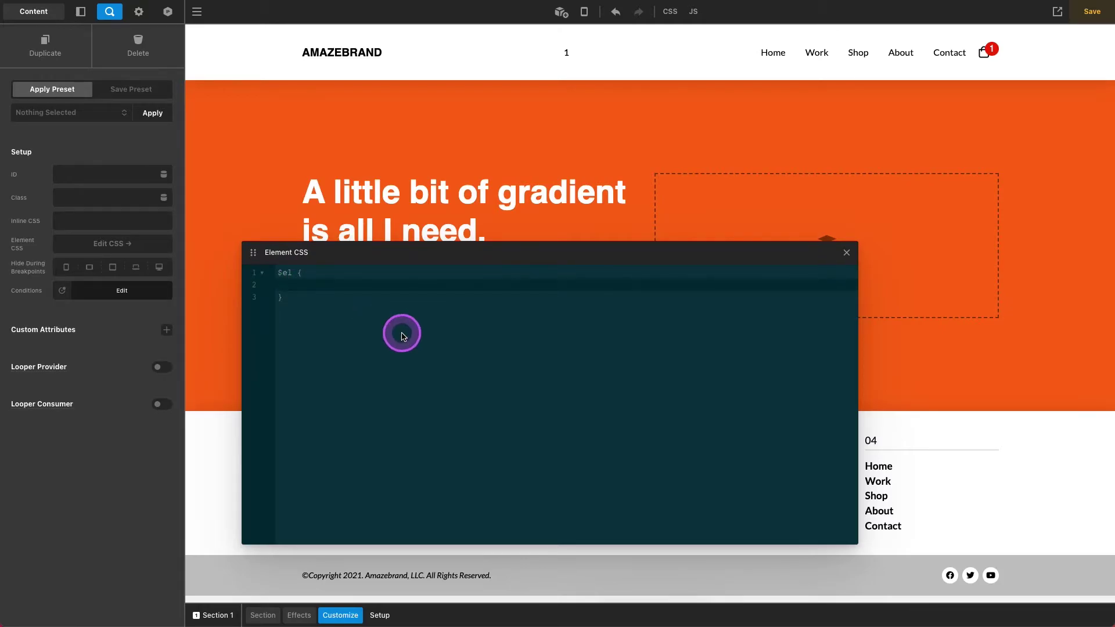
pyautogui.write('background: rgb(17,255,14); background: -moz-linear-gradient(270deg, rgba(17,255,14,1) 0%, rgba(253,120,45,0.9878326330532213) 100%); background: -webkit-linear-gradient(270deg, rgba(17,255,14,1) 0%, rgba(253,120,45,0.9878326330532213) 100%); background: linear-gradient(270deg, rgba(17,255,14,1) 0%, rgba(253,120,45,0.9878326330532213) 100%); filter: progid:DXImageTransform.Microsoft.gradient(startColorstr="#11ff0e",endColorstr="#fd782d",GradientType=1);')
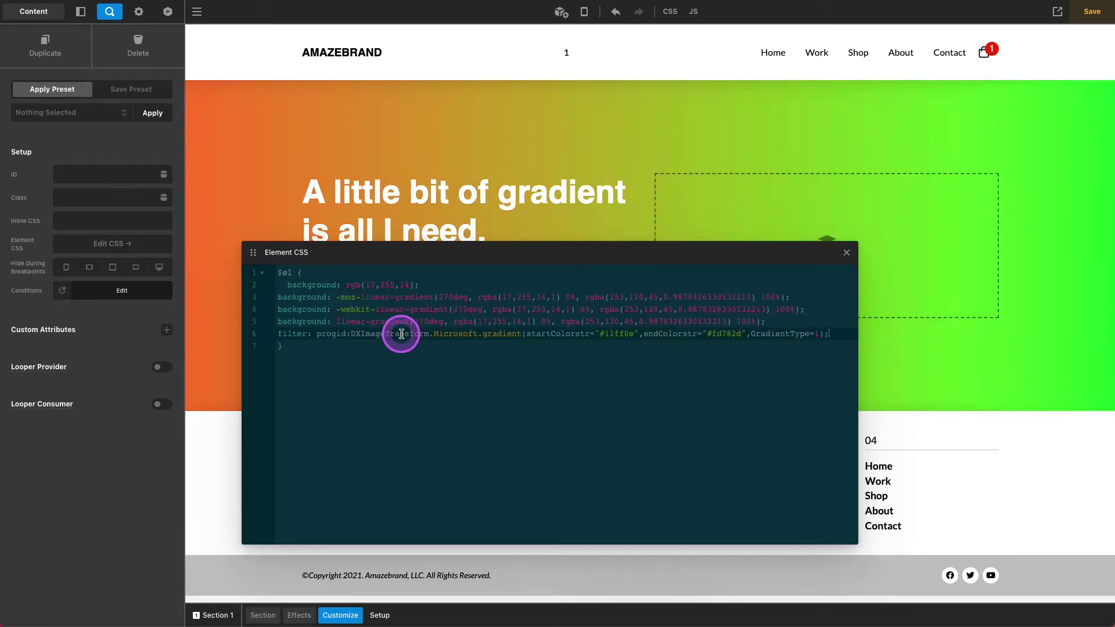
pyautogui.click(846, 252)
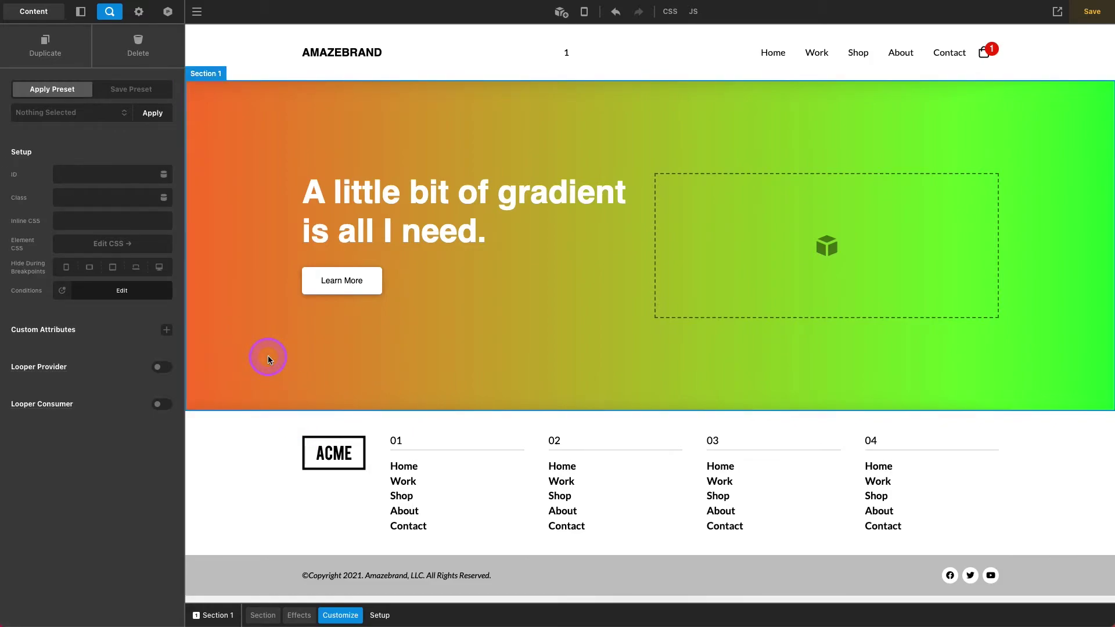
# - Enable background layers and set the upper layer to solid colour rgba(77, 31, 31, 0.86)
pyautogui.click(263, 615)
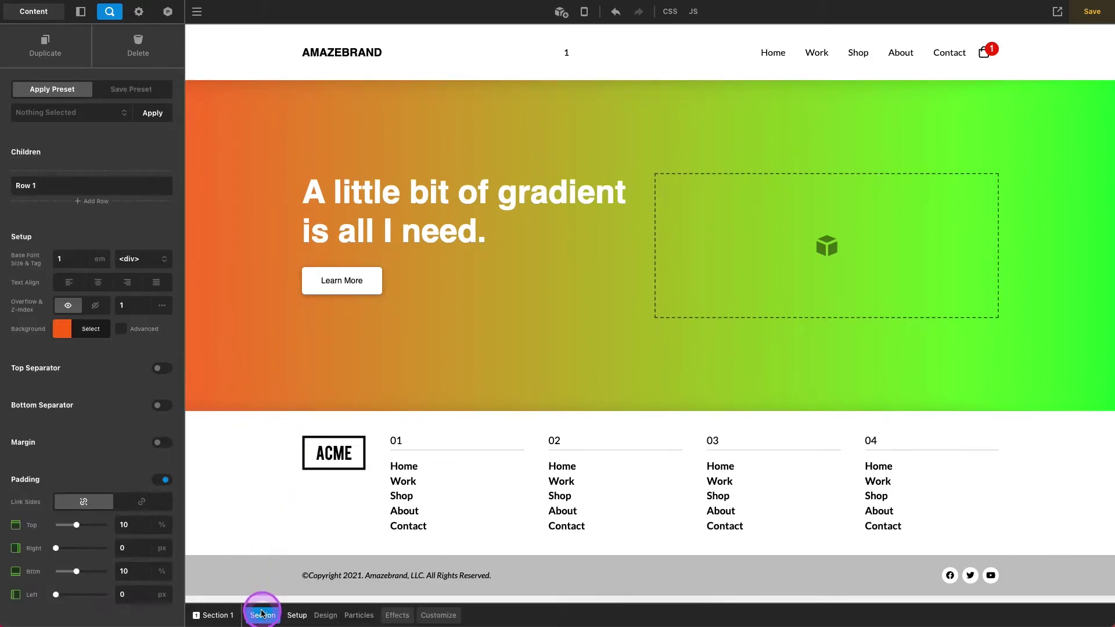
pyautogui.click(121, 328)
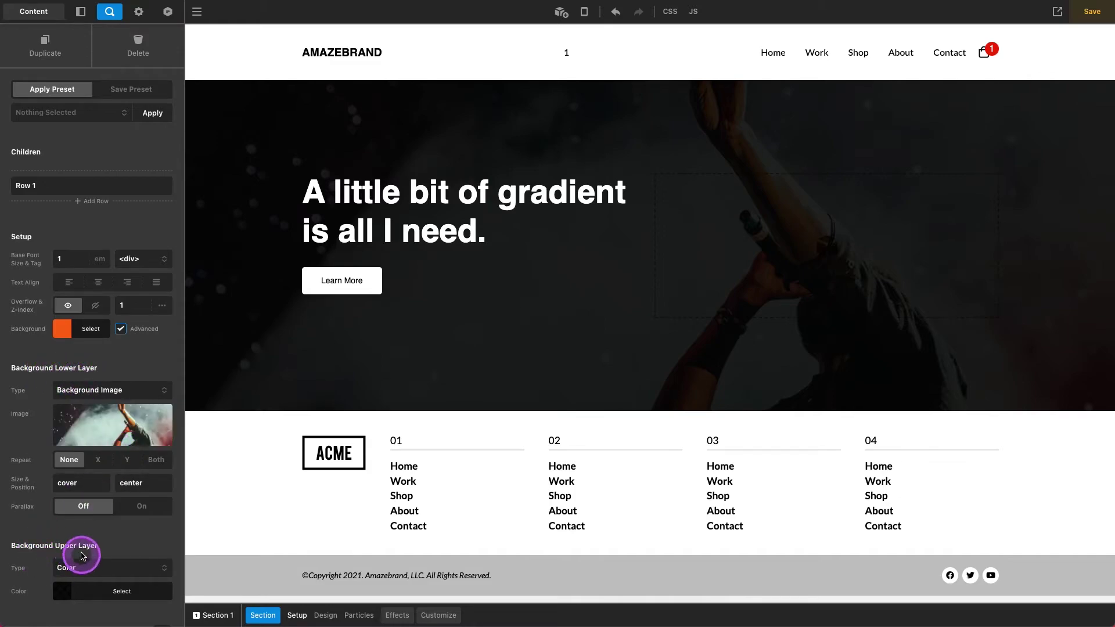
pyautogui.click(82, 568)
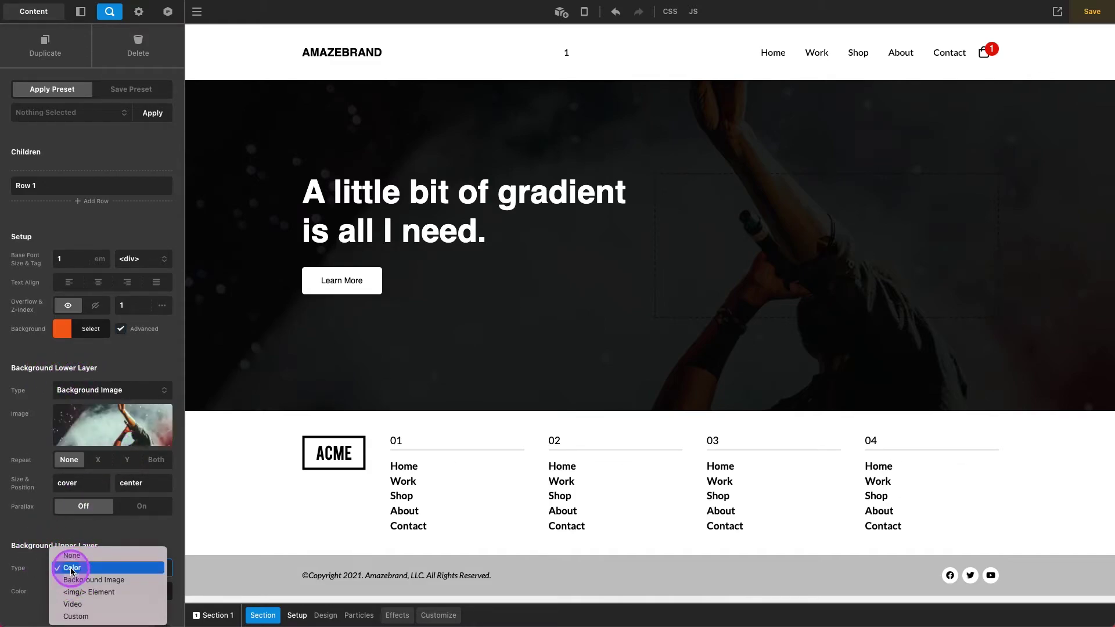
pyautogui.click(70, 570)
pyautogui.click(79, 588)
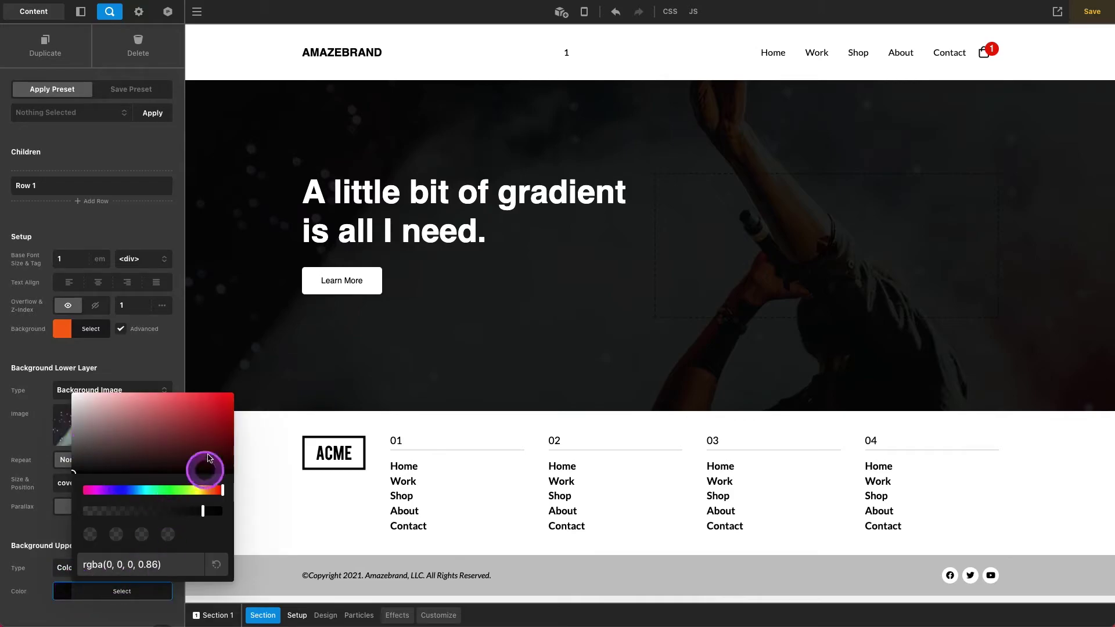
pyautogui.moveTo(143, 442); pyautogui.dragTo(168, 458)
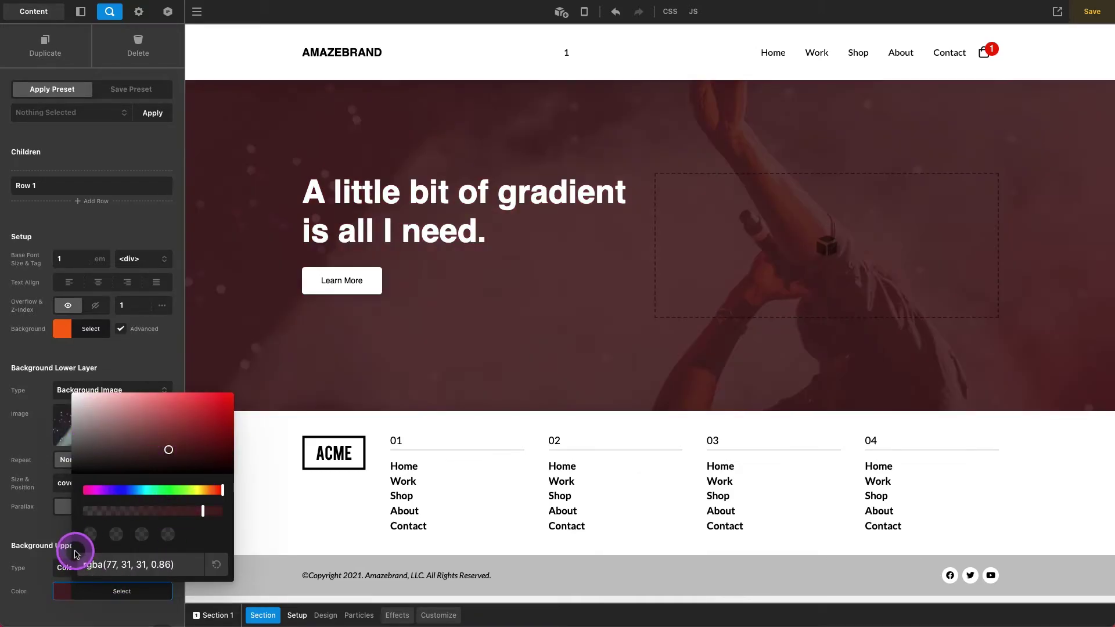
pyautogui.click(29, 544)
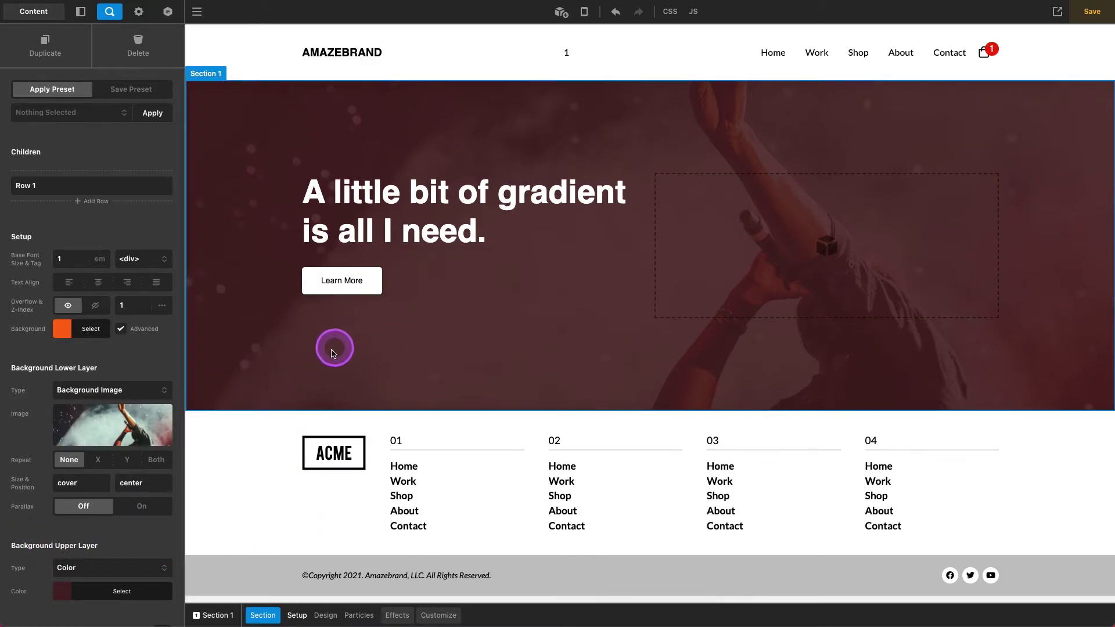
pyautogui.rightClick(615, 323)
# - Inspect the hero's markup and copy the x-bg-layer-upper-color class name, then close DevTools
pyautogui.click(649, 516)
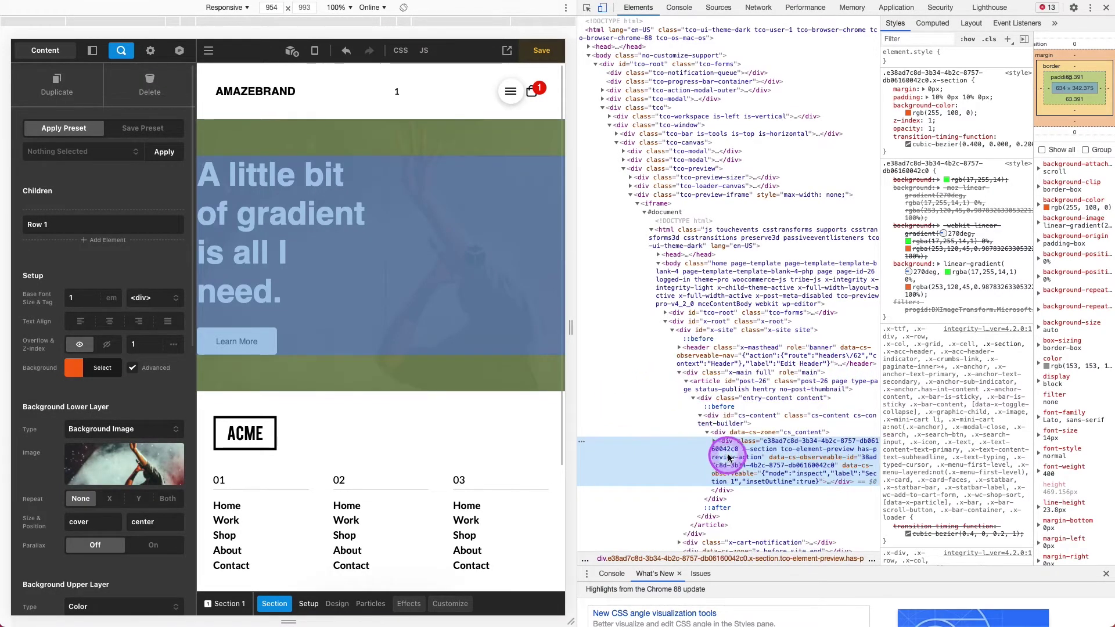
pyautogui.scroll(-1, 737, 446)
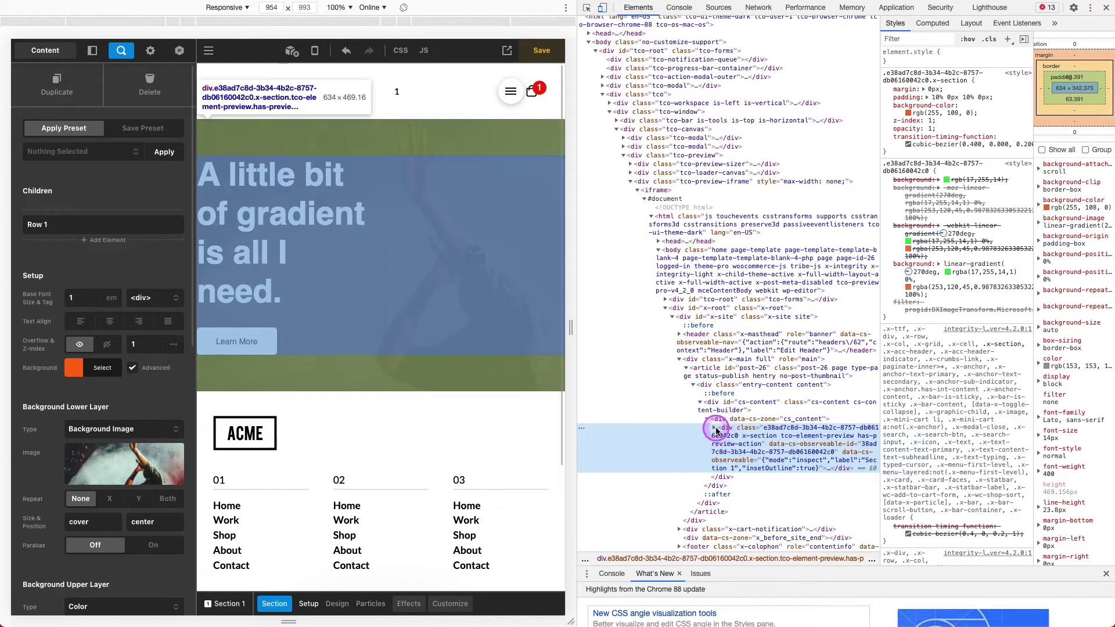
pyautogui.click(715, 428)
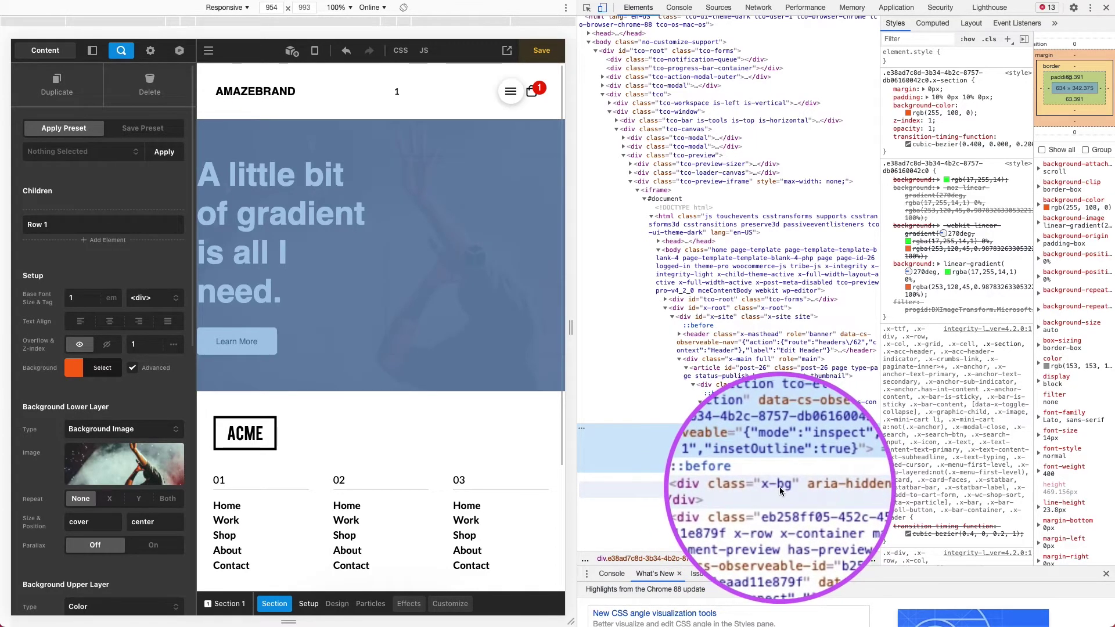
pyautogui.click(722, 485)
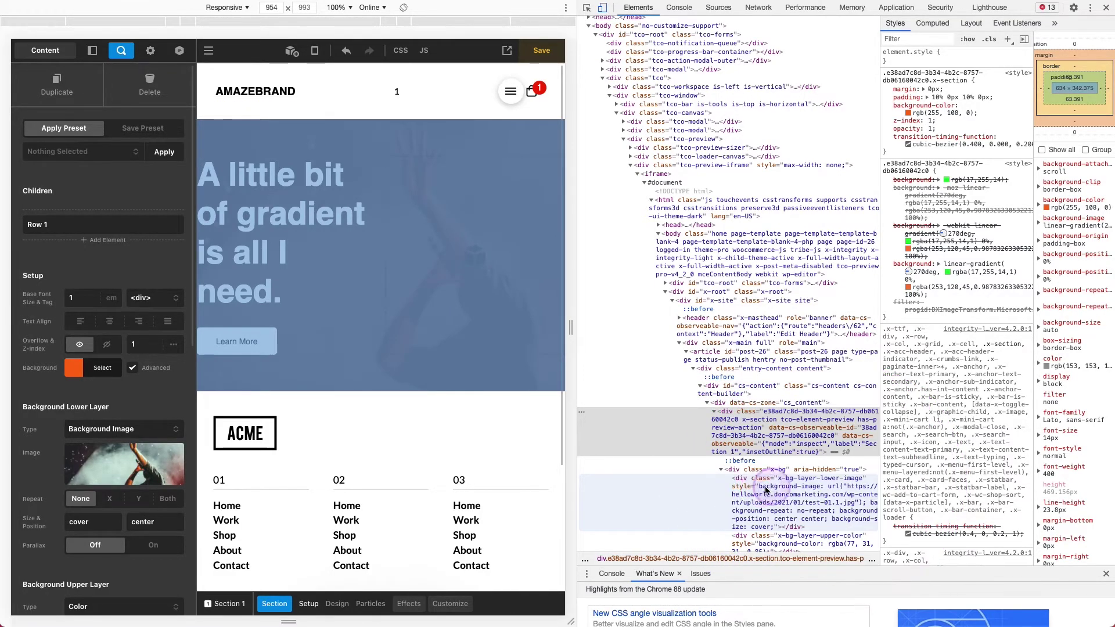
pyautogui.scroll(-1, 730, 482)
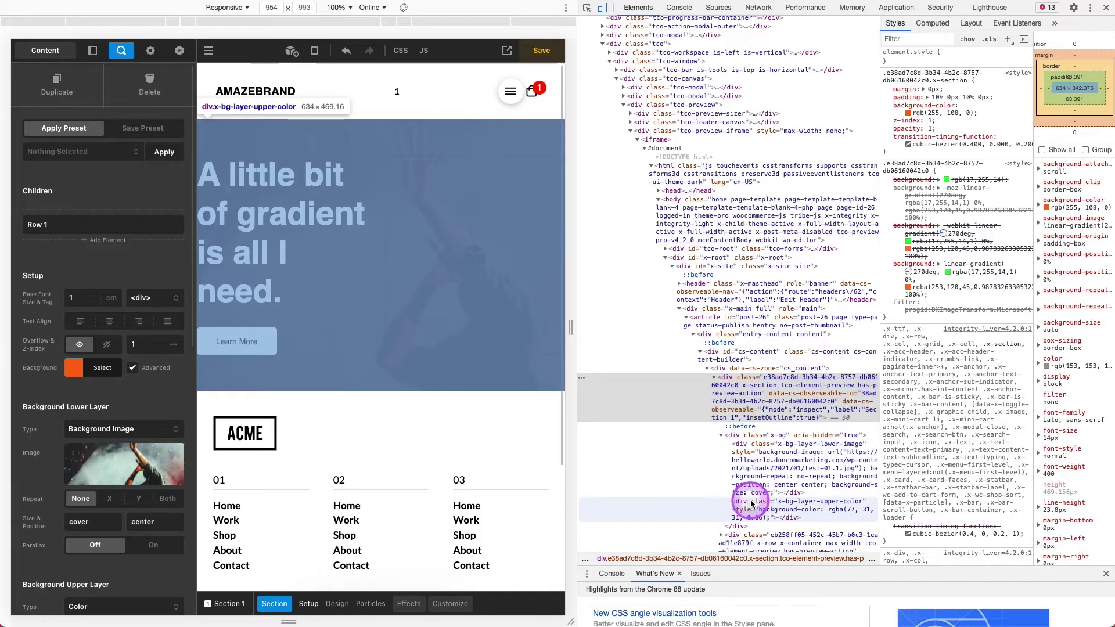
pyautogui.doubleClick(813, 504)
pyautogui.hotkey('ctrl', 'c')
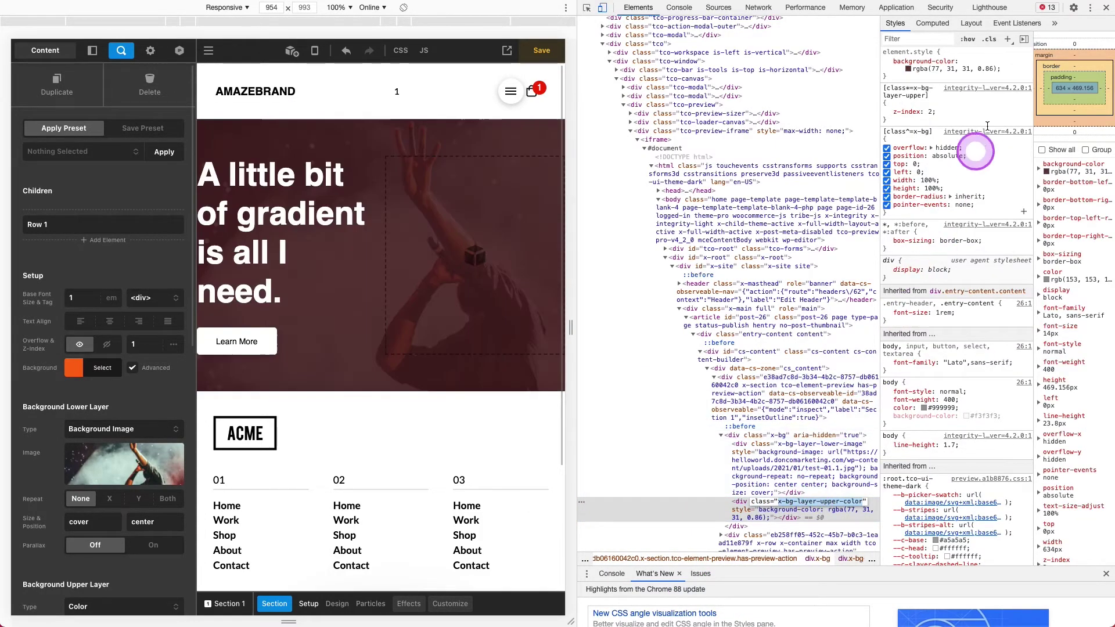
pyautogui.click(1105, 7)
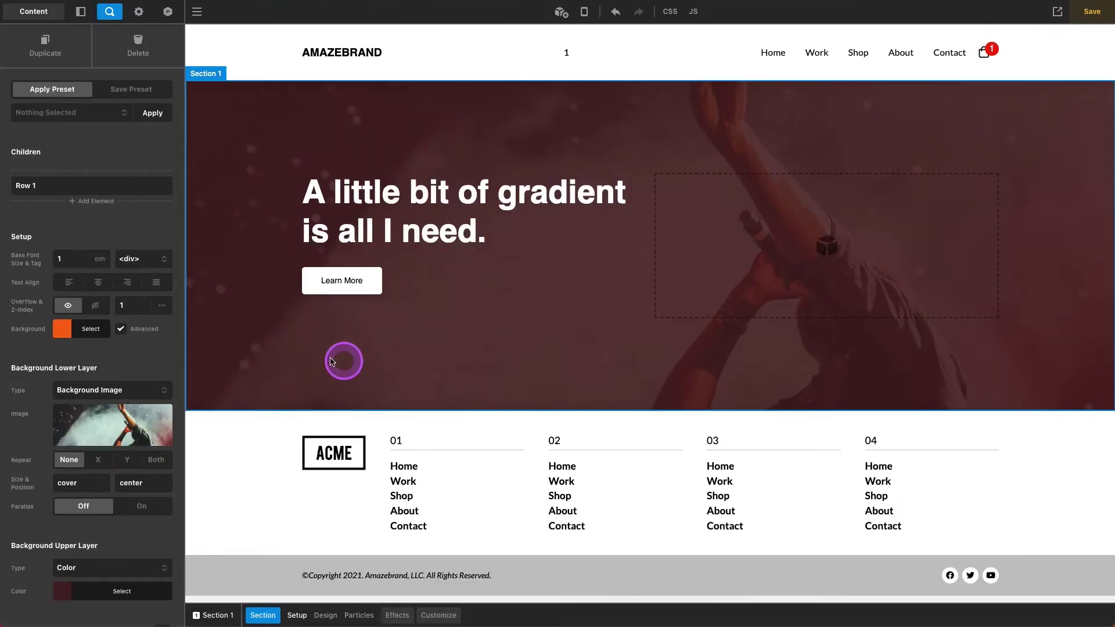
# - Change the Element CSS selector to $el .x-bg-layer-upper-color
pyautogui.click(439, 616)
pyautogui.click(112, 245)
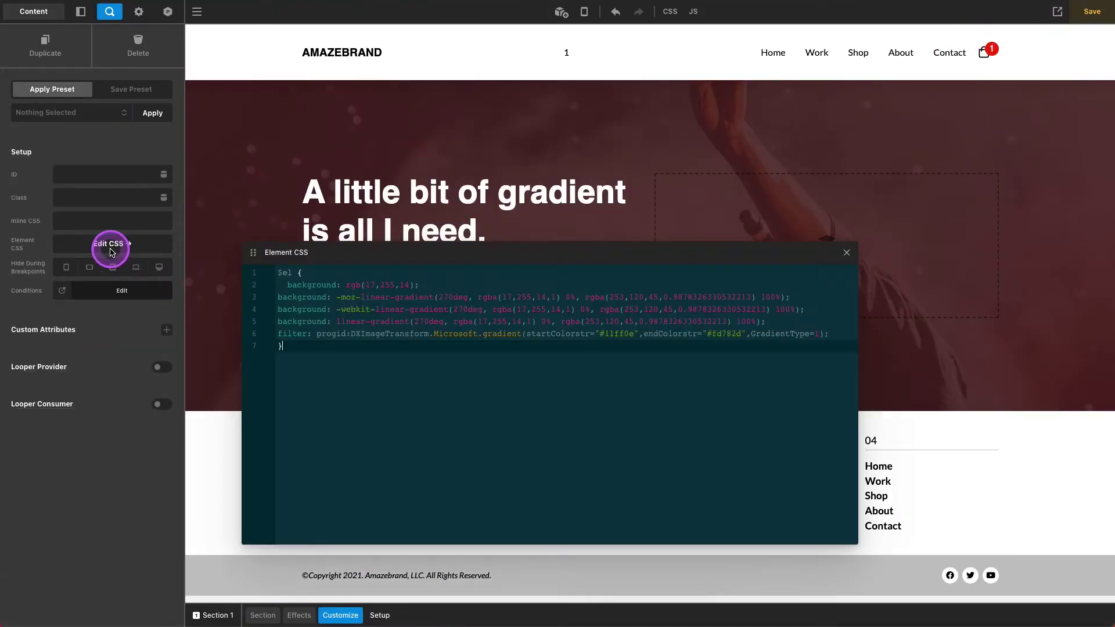
pyautogui.click(287, 284)
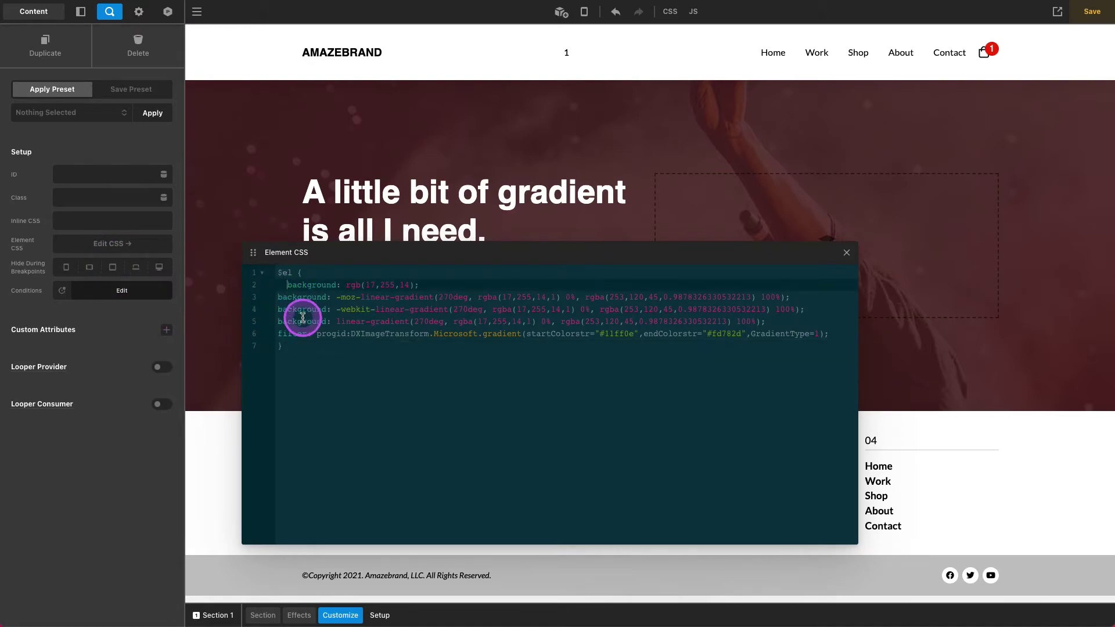
pyautogui.click(292, 274)
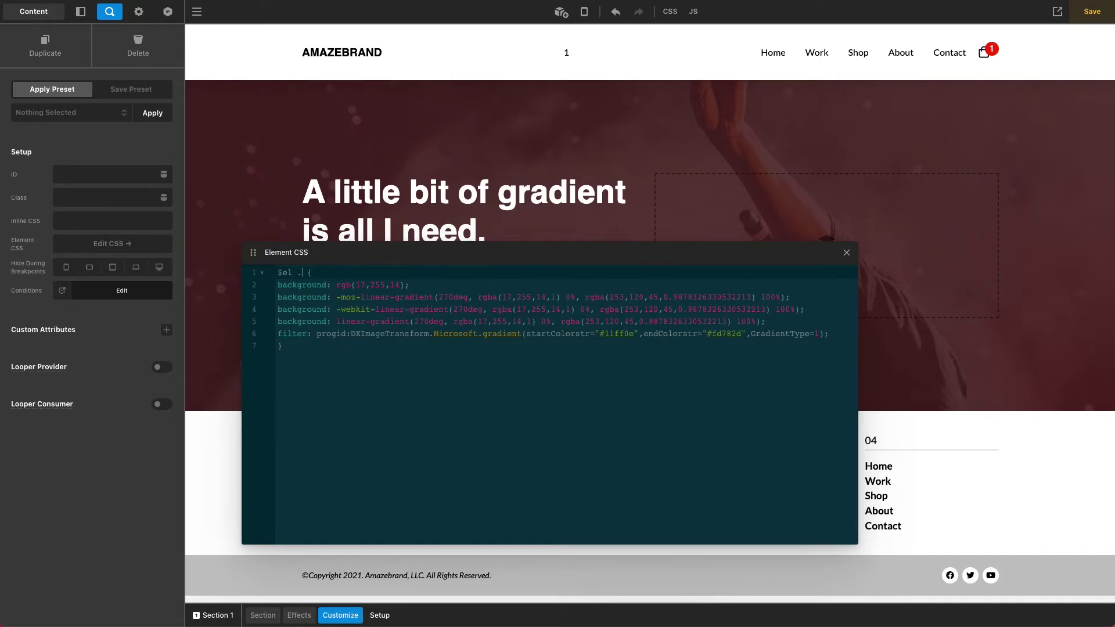
pyautogui.hotkey('ctrl', 'v')
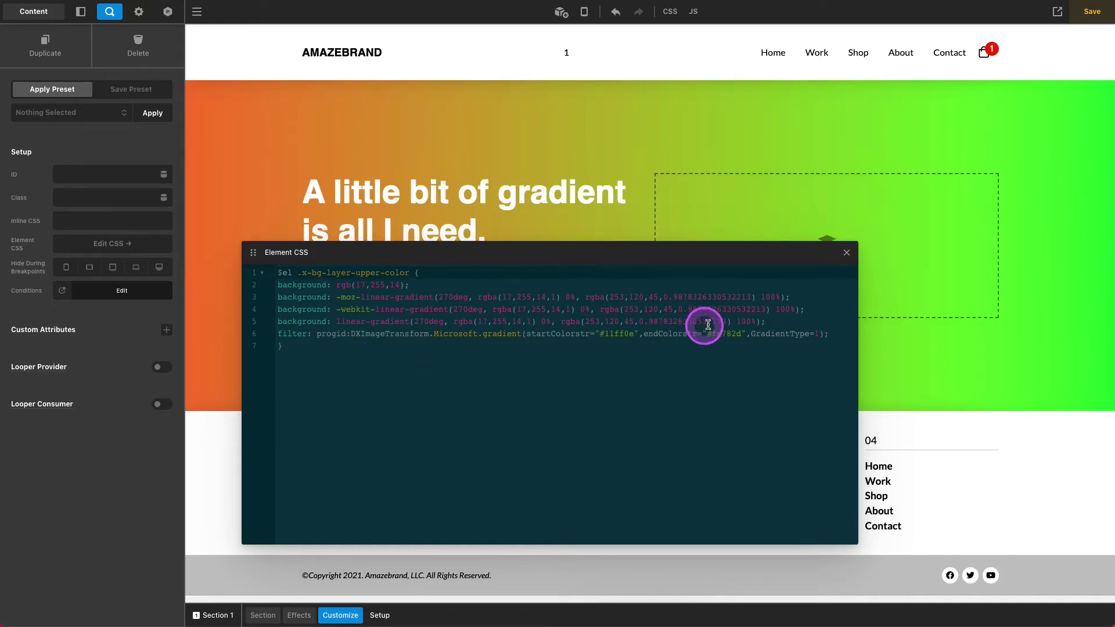
pyautogui.click(844, 253)
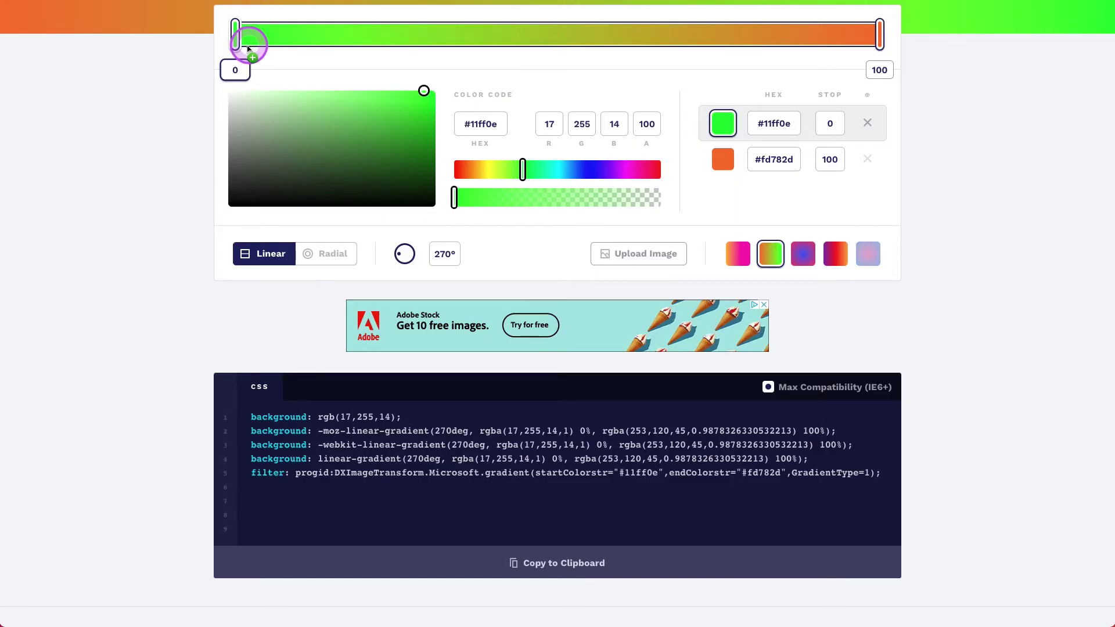
# - Set the green stop's alpha to 50 and copy the updated gradient CSS
pyautogui.scroll(3, 199, 139)
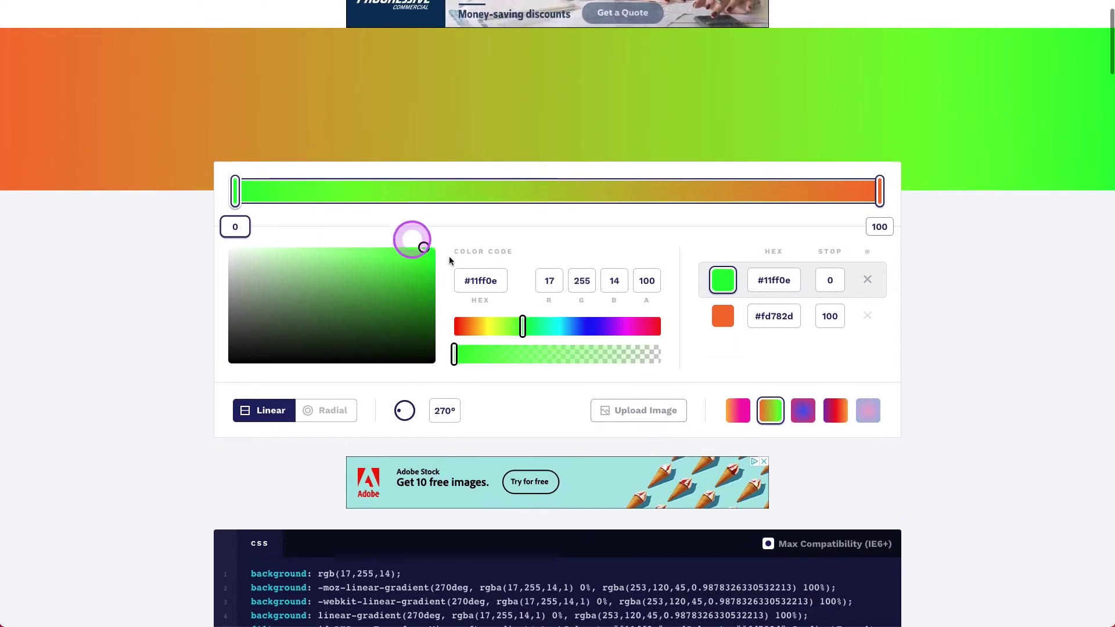
pyautogui.moveTo(454, 354); pyautogui.dragTo(533, 356)
pyautogui.click(639, 292)
pyautogui.doubleClick(643, 285)
pyautogui.write('50')
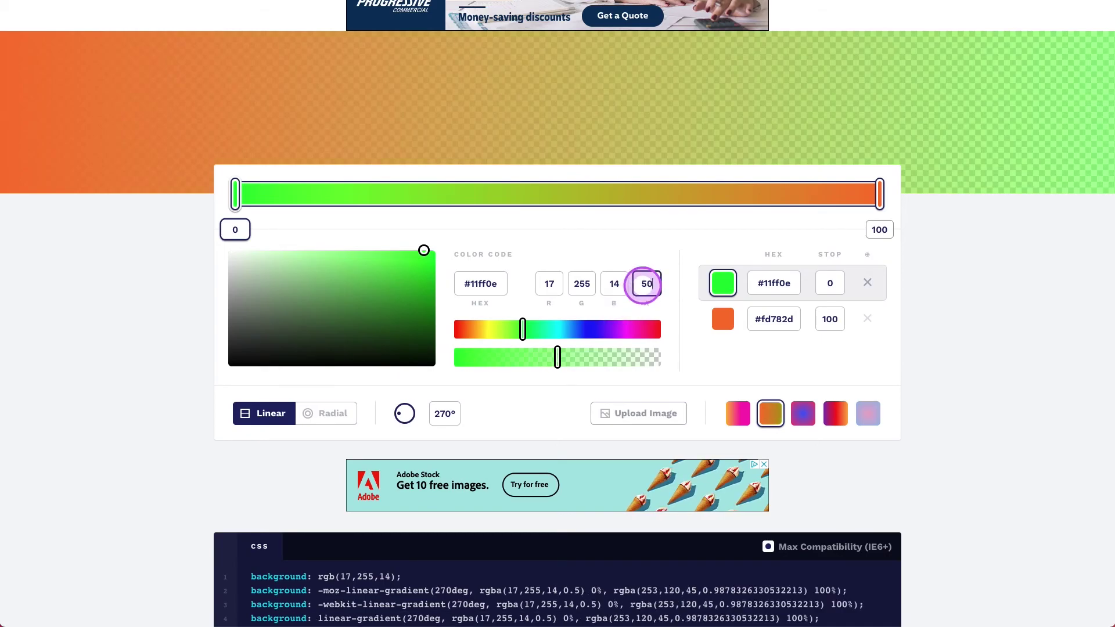
pyautogui.scroll(-3, 995, 403)
pyautogui.click(546, 540)
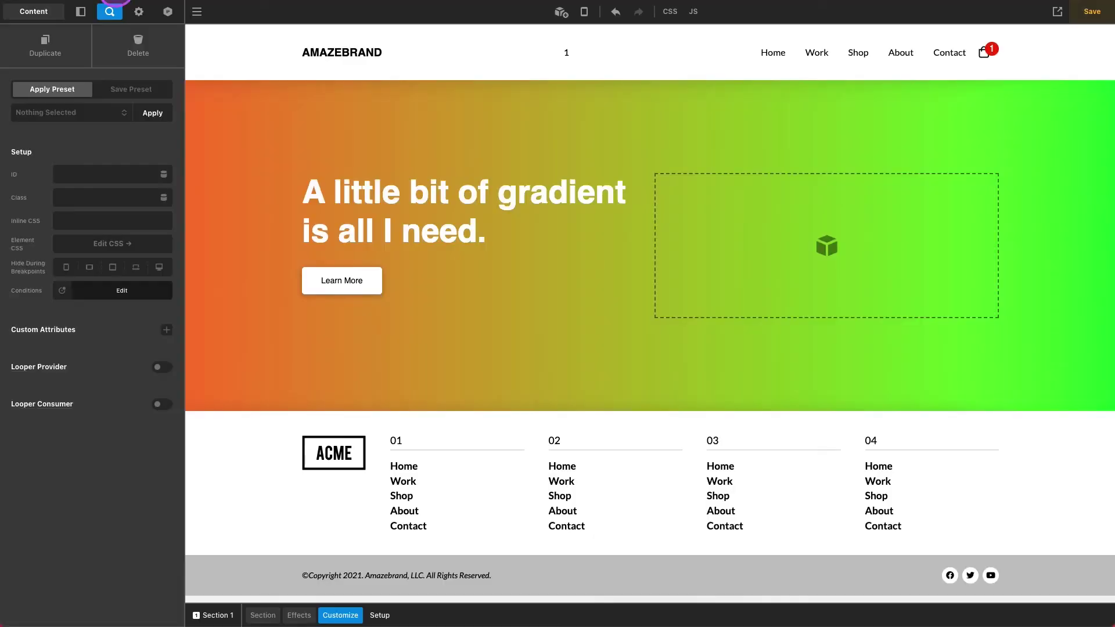
# - Replace Section 1's old gradient declarations with the semi-transparent version and open the live page
pyautogui.click(199, 170)
pyautogui.click(292, 254)
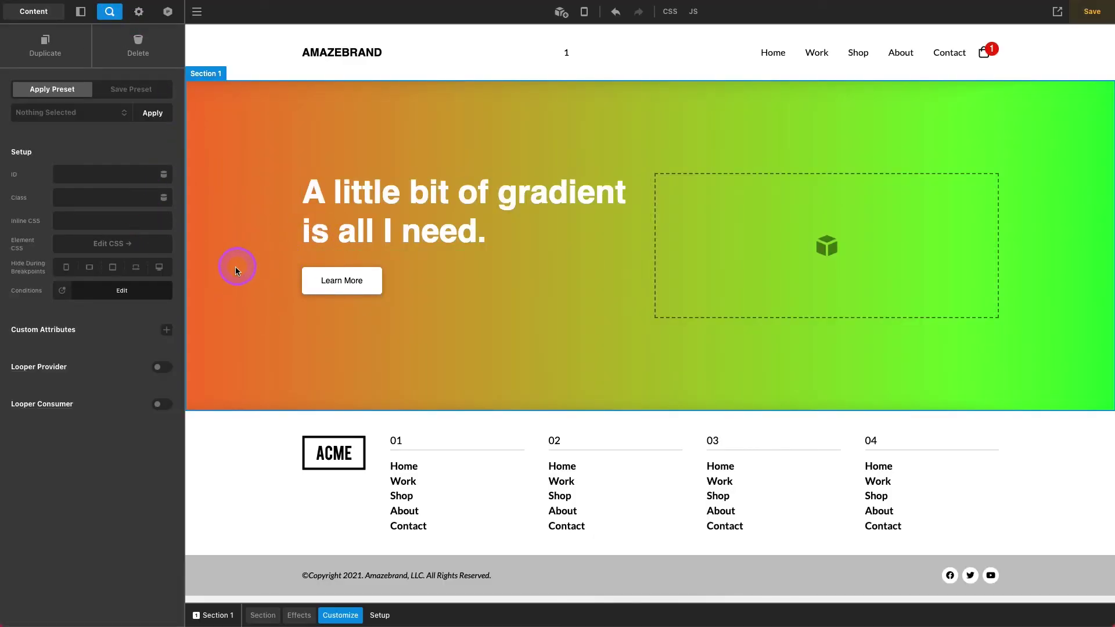
pyautogui.click(140, 244)
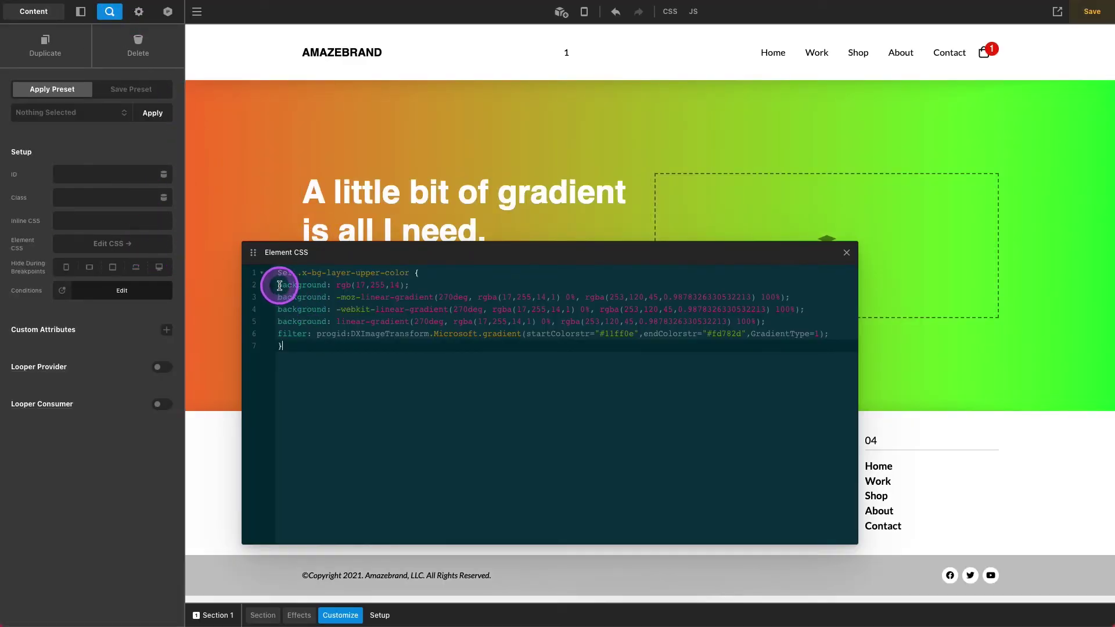
pyautogui.moveTo(279, 285); pyautogui.dragTo(833, 329)
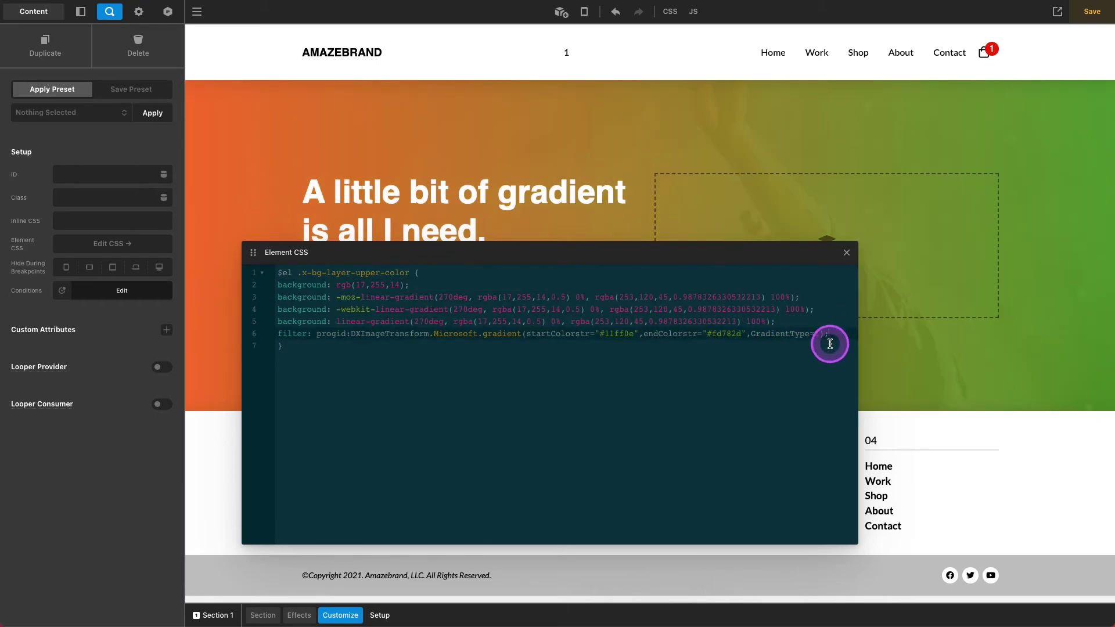
pyautogui.click(846, 252)
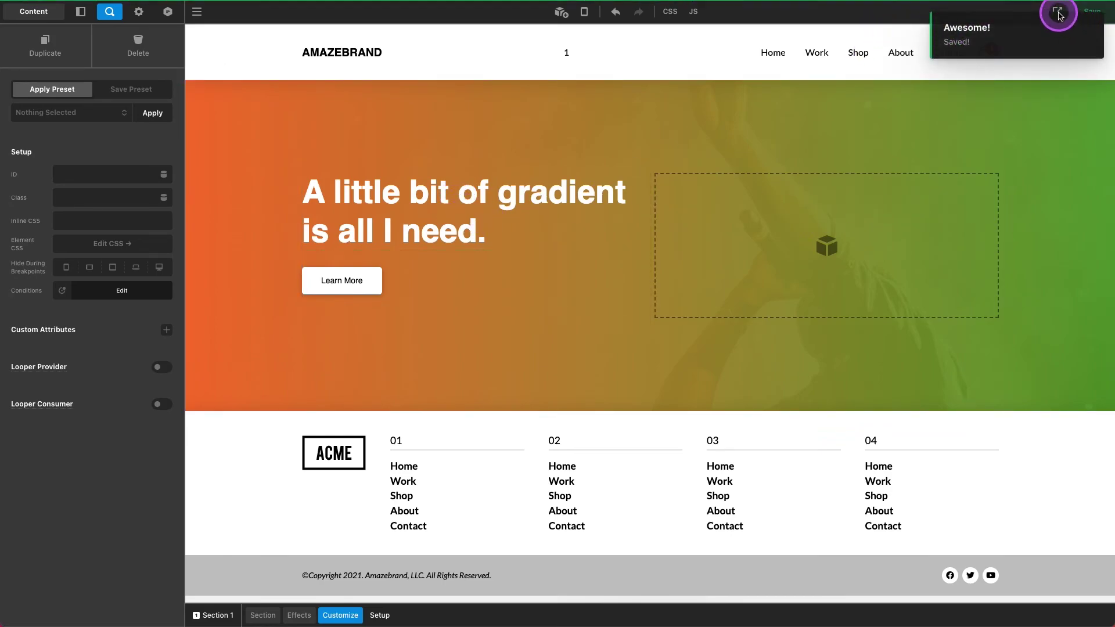
pyautogui.press('super+r')
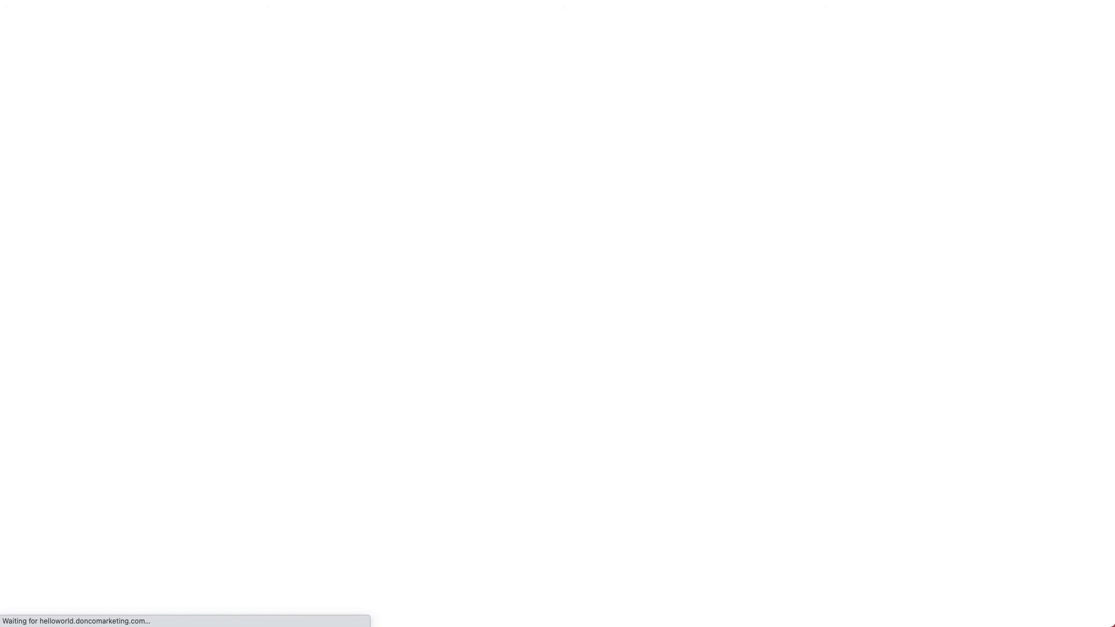